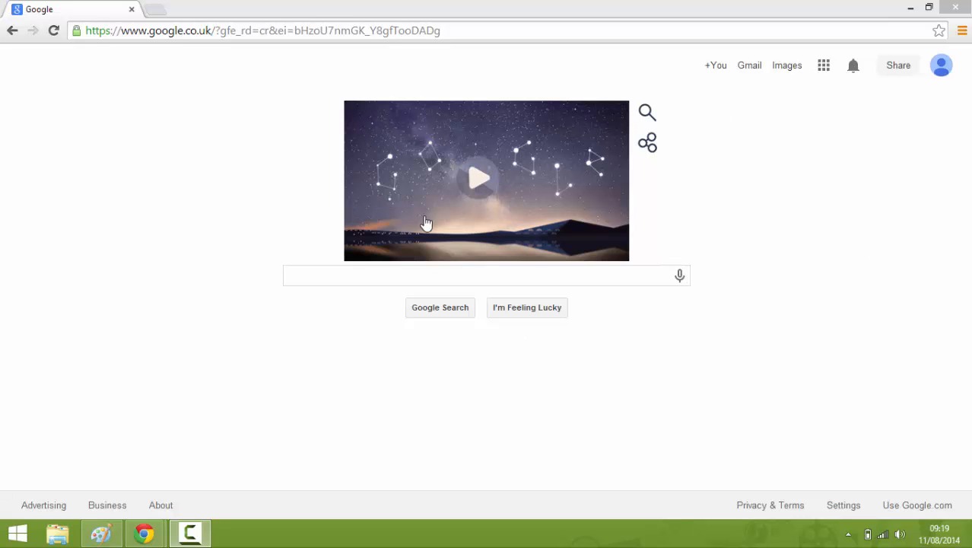
# Search Google for 'camtasia' to bring up the matching results.
pyautogui.click(430, 281)
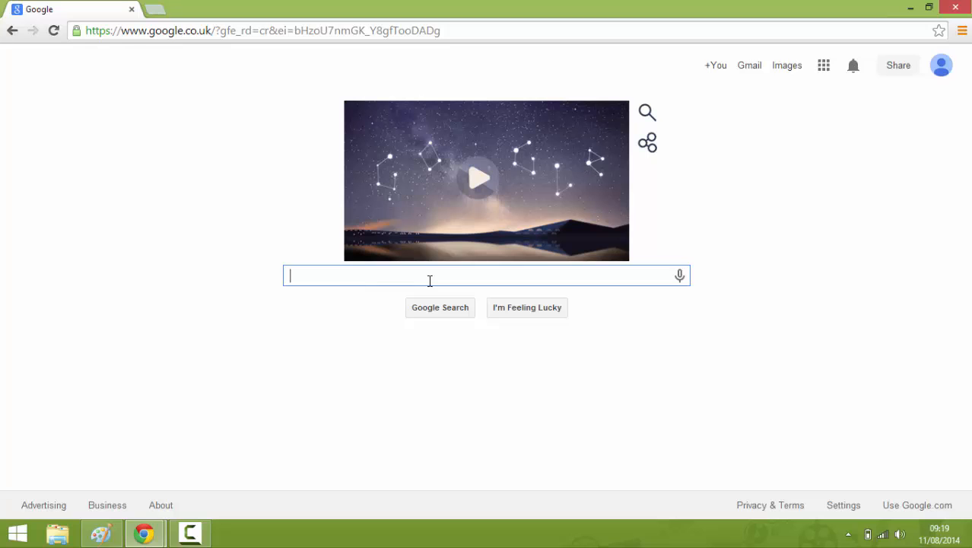
pyautogui.write('camtasia')
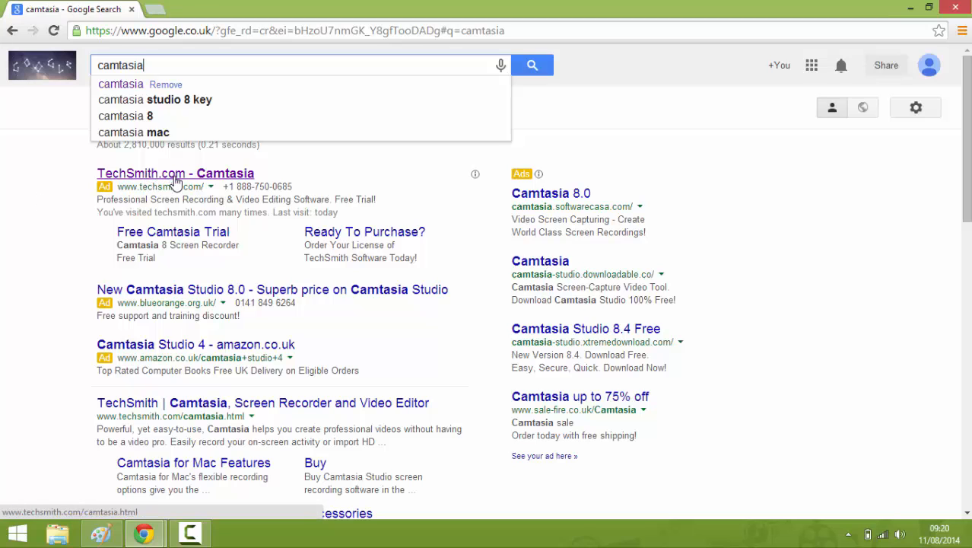
# From the TechSmith result, request the Camtasia Studio free trial with an email address so the installer downloads.
pyautogui.click(175, 179)
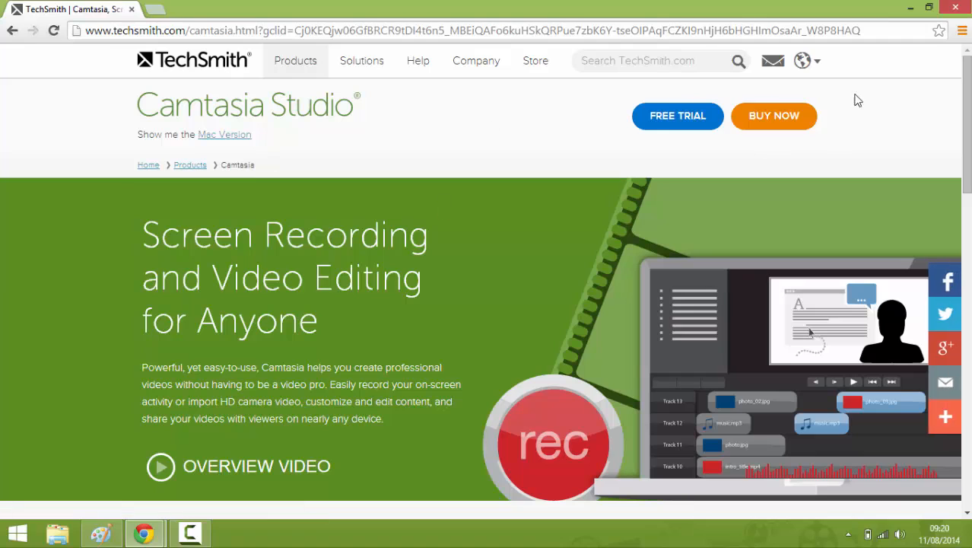
pyautogui.click(712, 127)
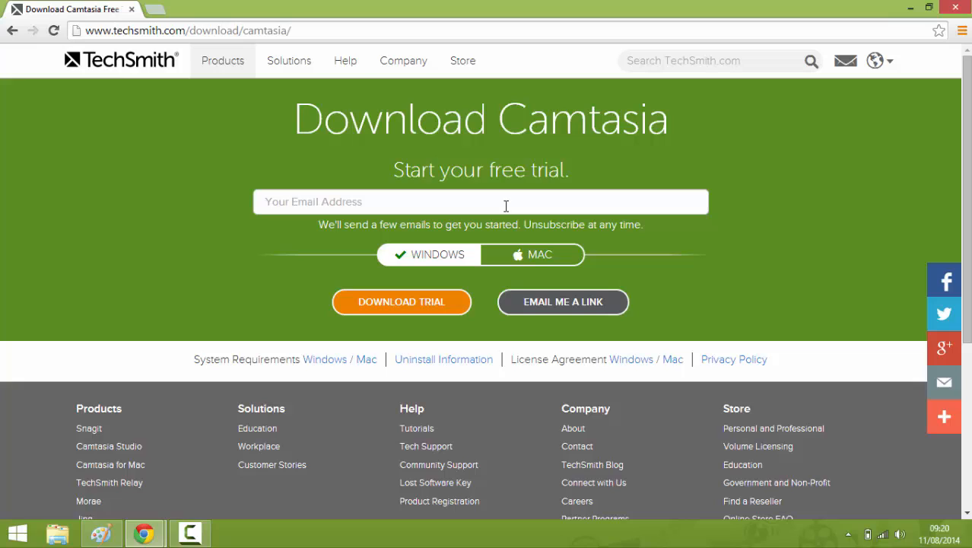
pyautogui.click(505, 206)
pyautogui.write('o')
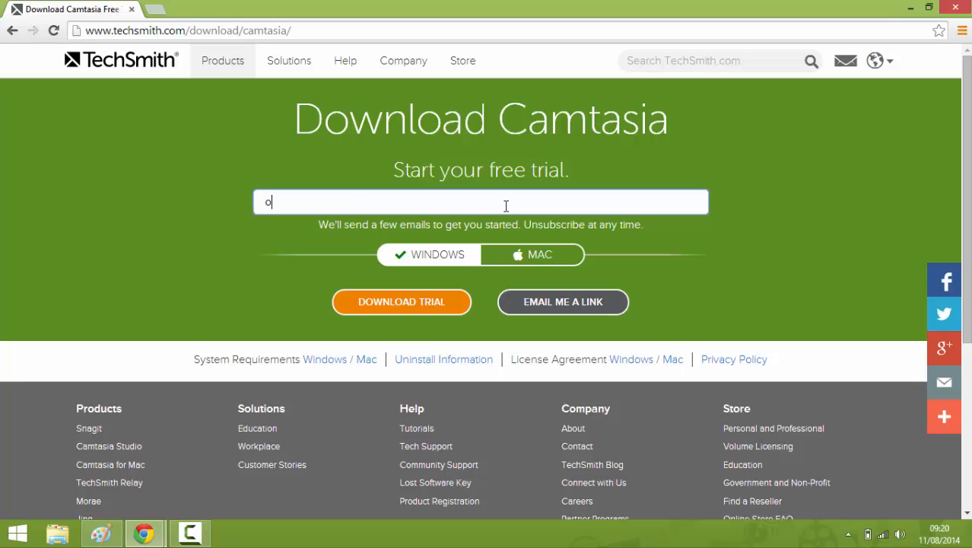
pyautogui.press('BackSpace')
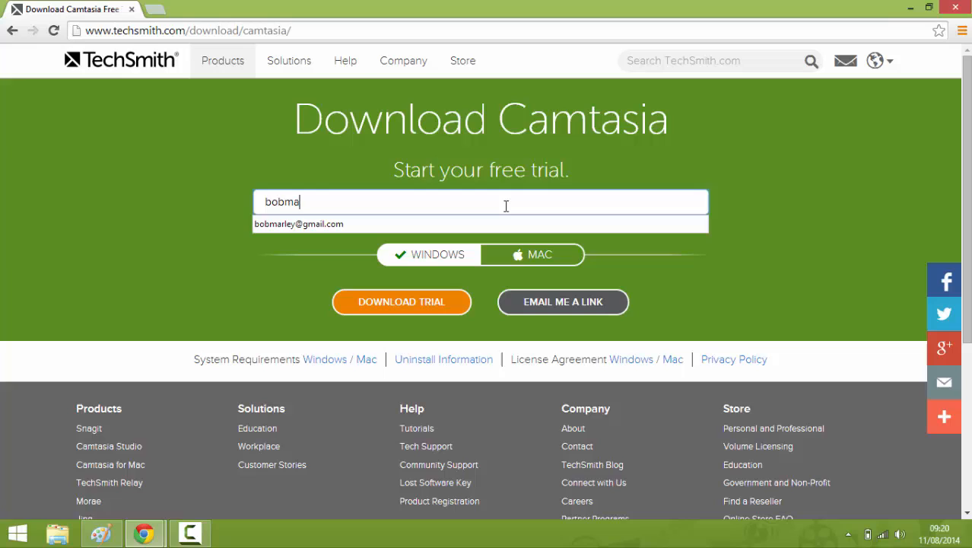
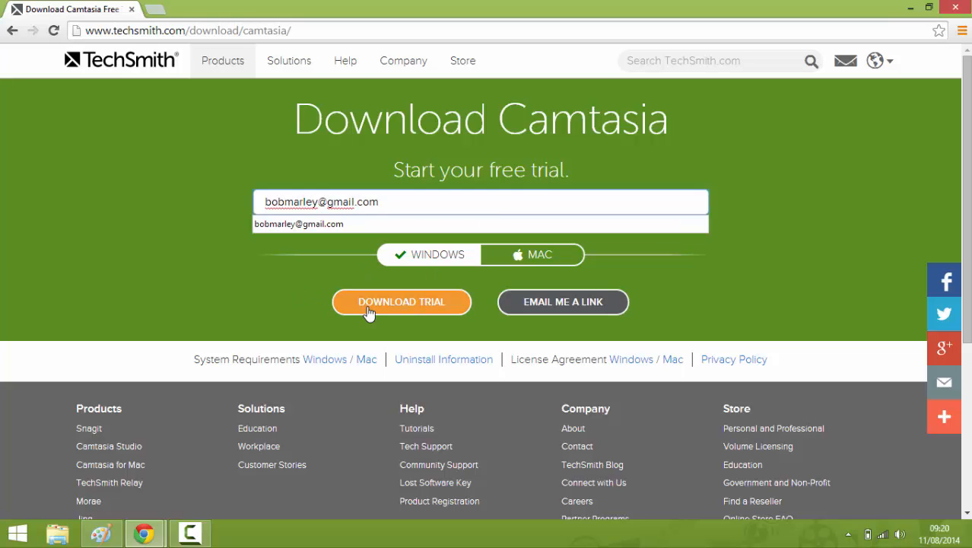
pyautogui.click(368, 308)
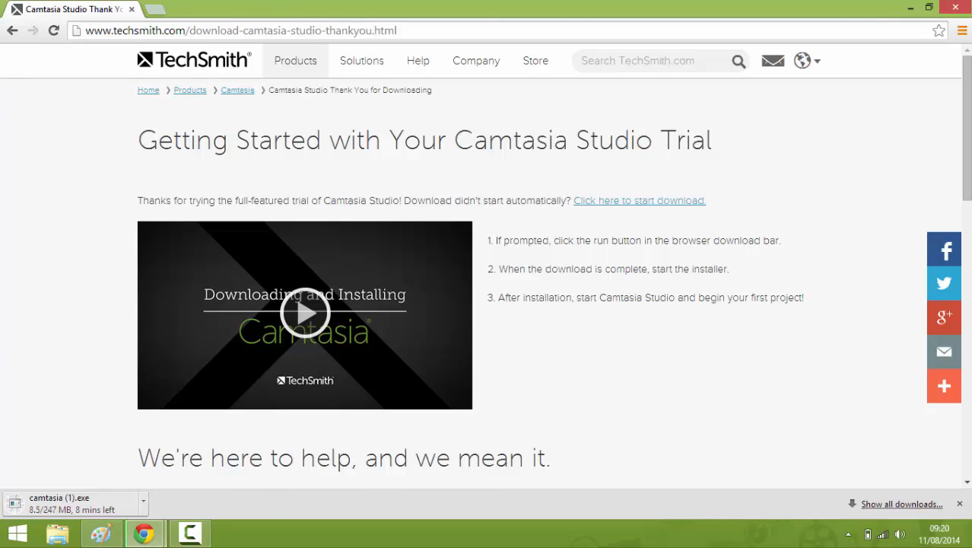
# Dismiss the download bar, hide Chrome and launch Camtasia Studio 8 from the desktop.
pyautogui.click(961, 505)
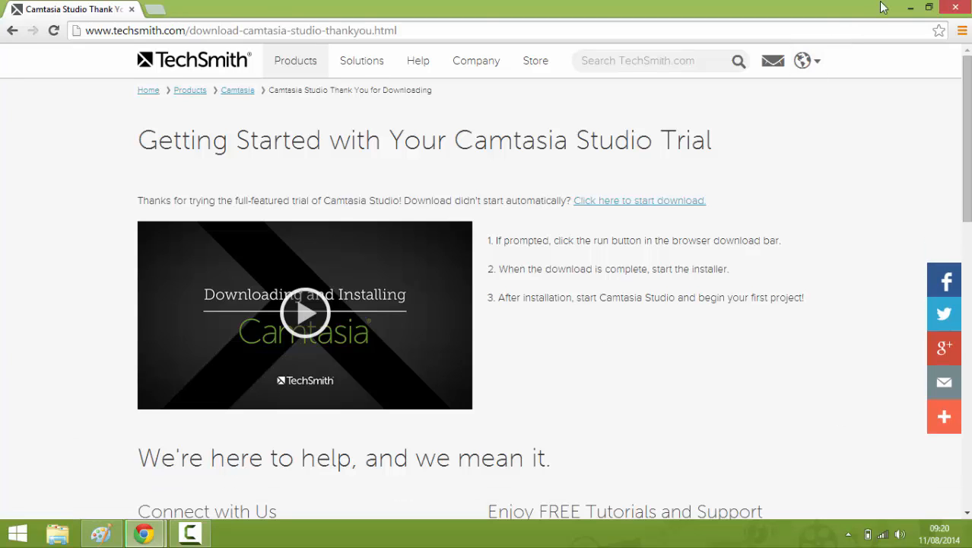
pyautogui.click(907, 7)
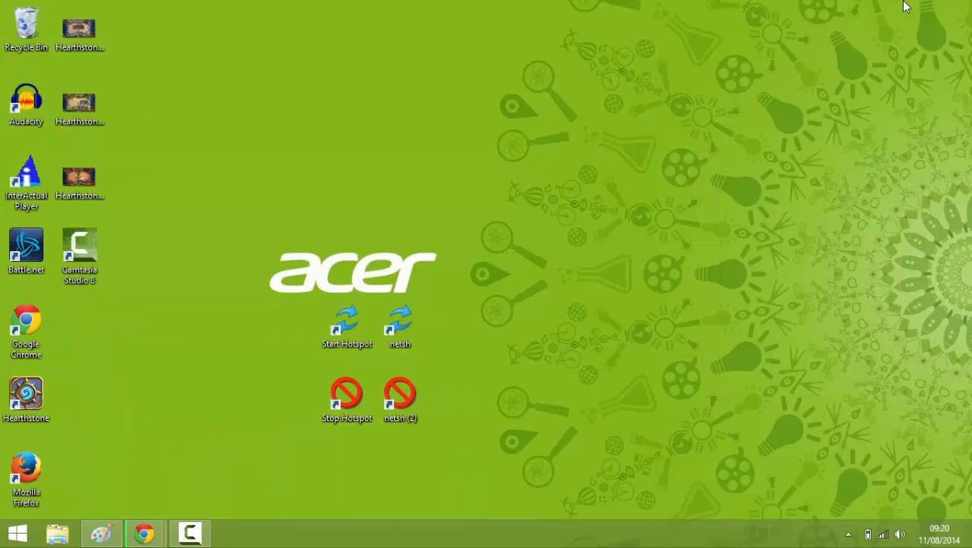
pyautogui.click(100, 256)
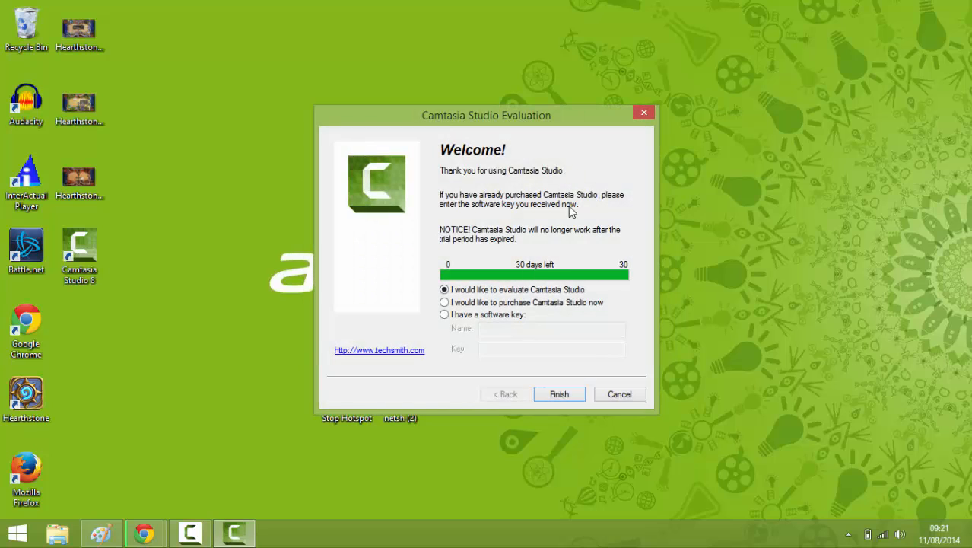
# Continue the 30-day evaluation into an empty untitled project, then hide Camtasia.
pyautogui.click(554, 397)
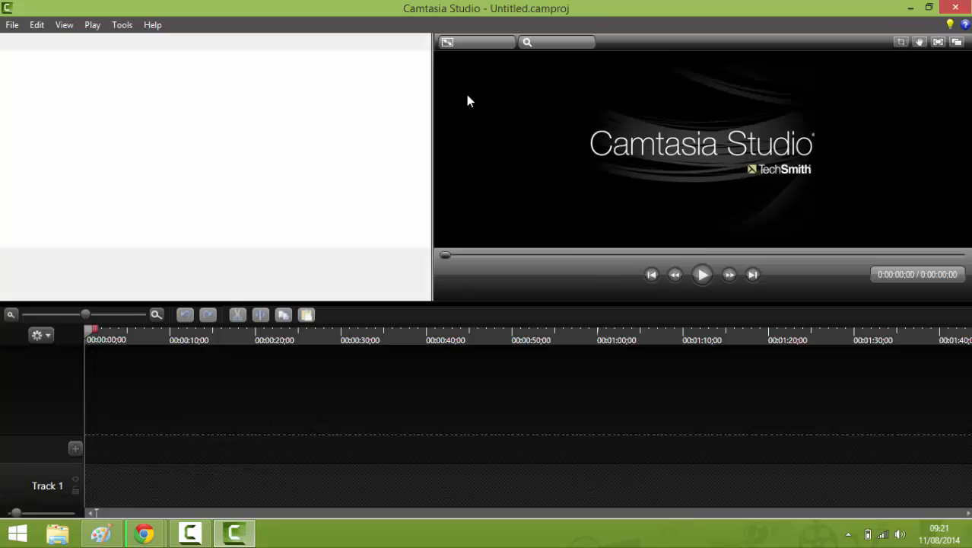
pyautogui.click(663, 390)
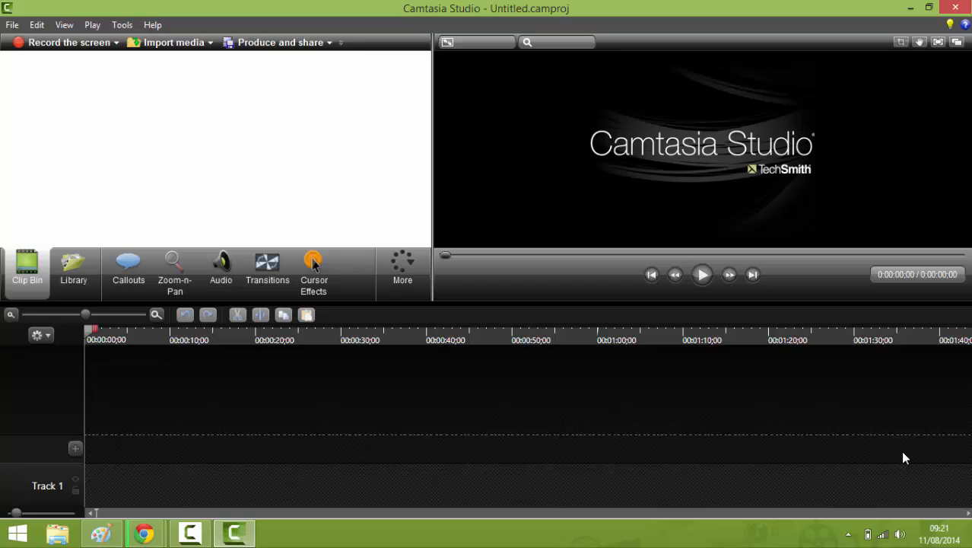
pyautogui.click(912, 7)
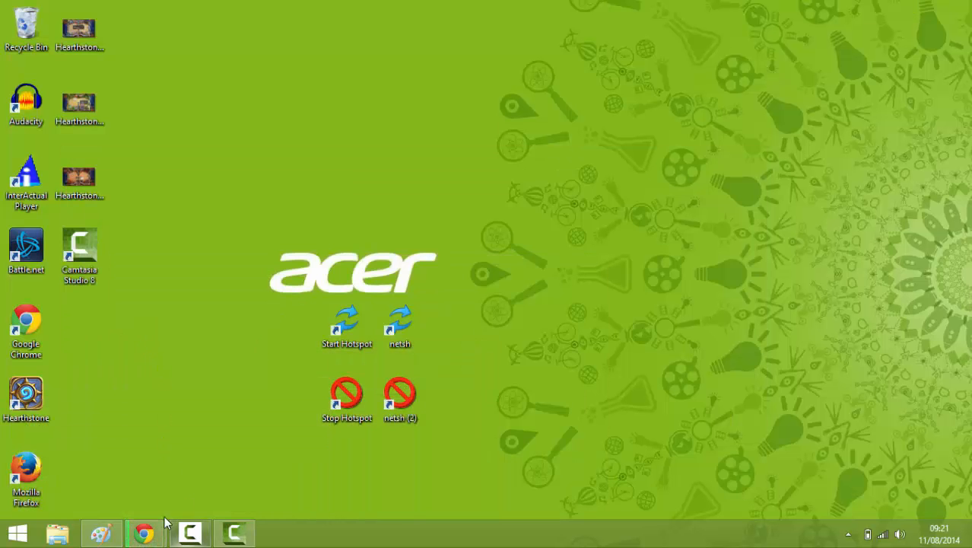
pyautogui.moveTo(143, 533)
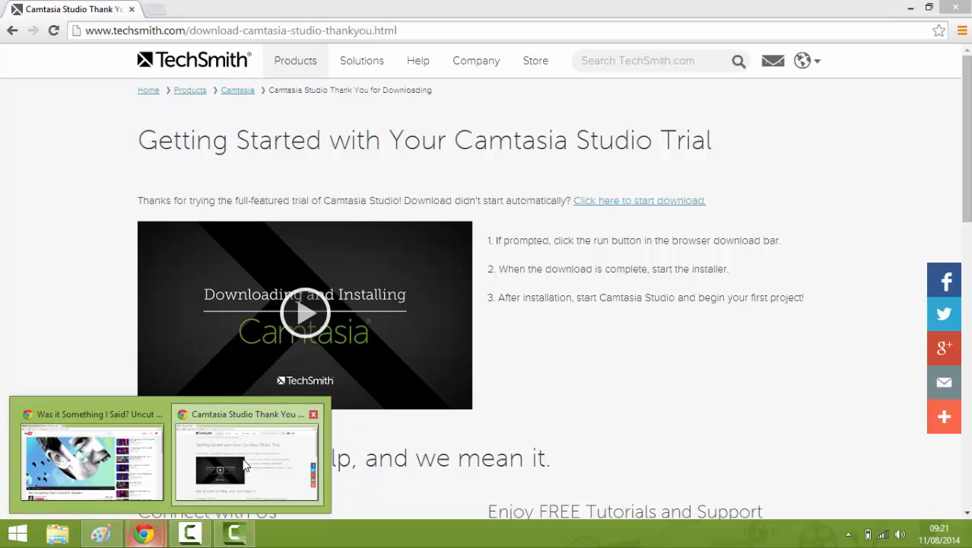
# Restore Chrome and sign out of the current Google account from the profile menu.
pyautogui.click(245, 461)
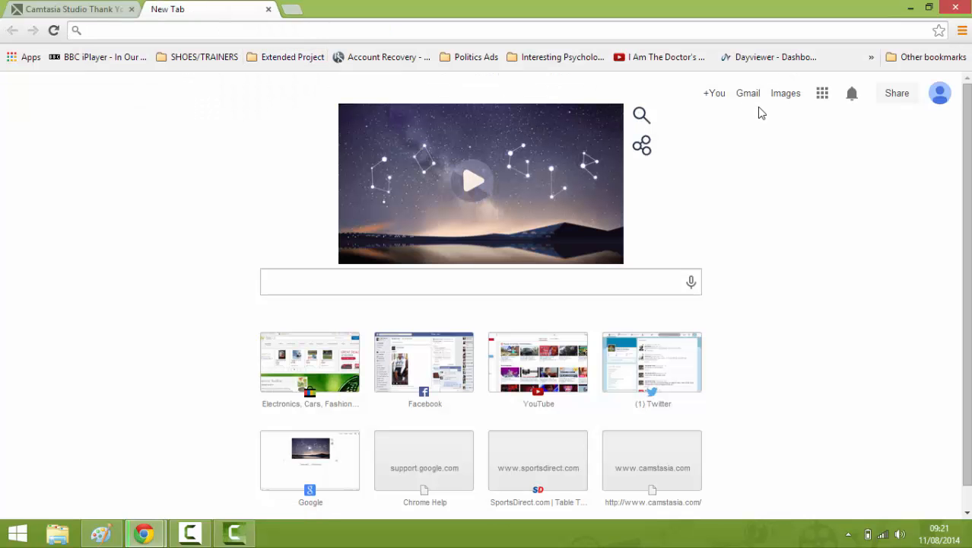
pyautogui.click(747, 94)
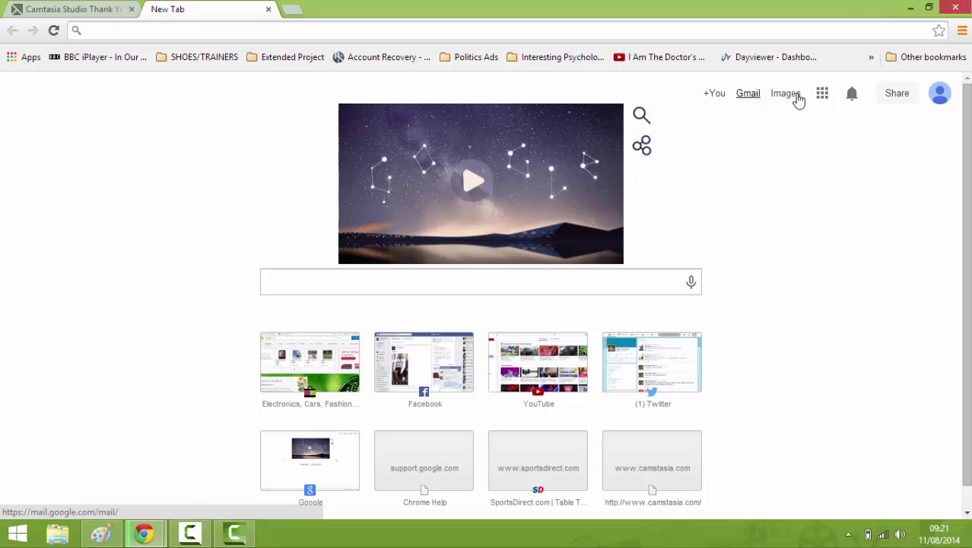
pyautogui.click(942, 96)
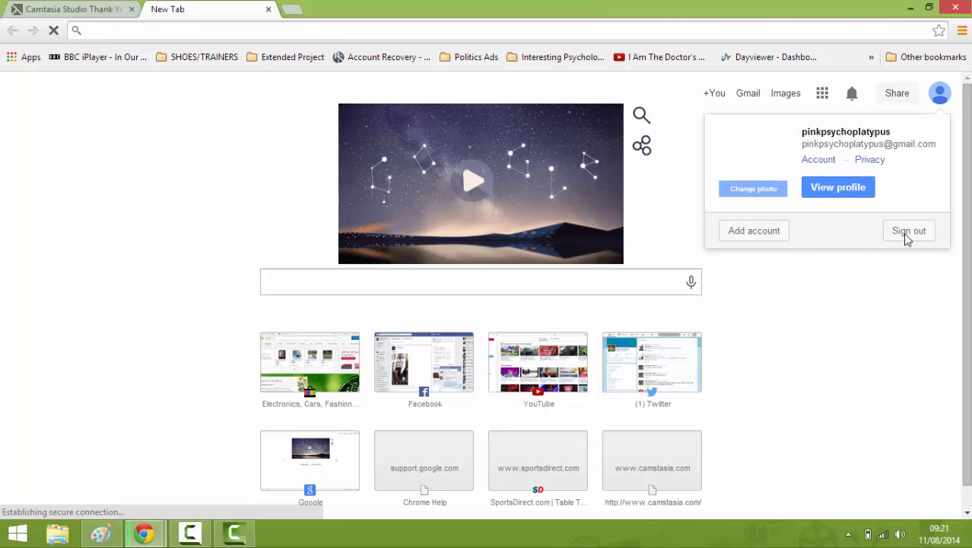
pyautogui.click(907, 232)
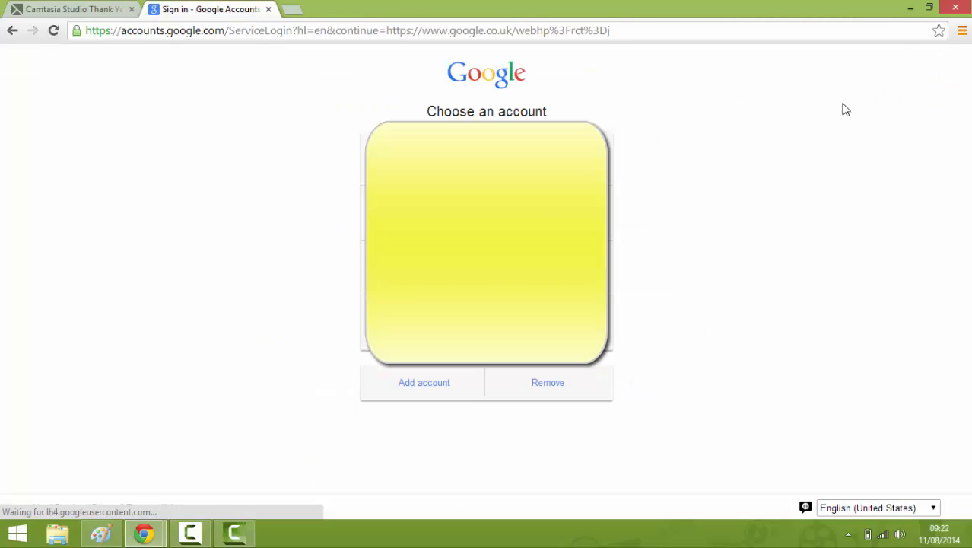
# Choose Add account and start creating a new Google account to show the signup form.
pyautogui.click(415, 391)
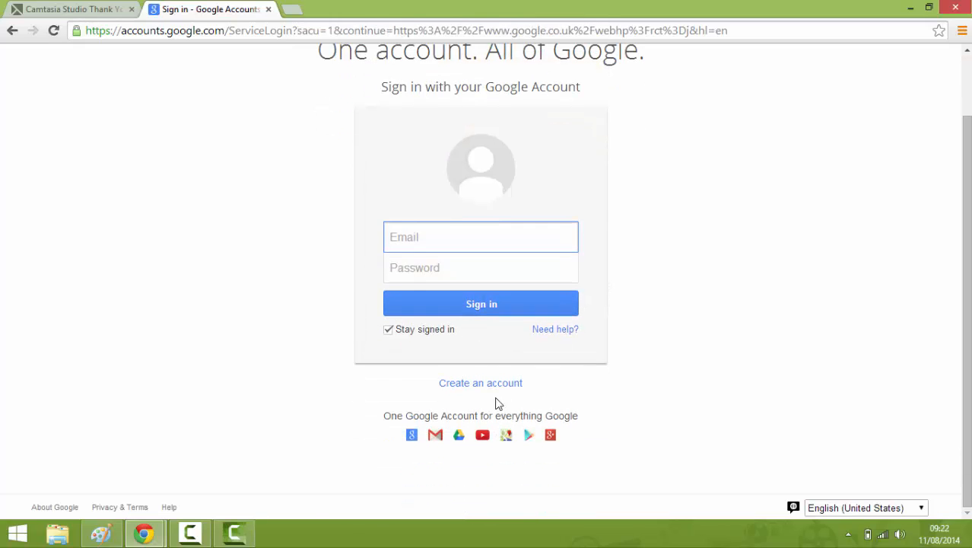
pyautogui.click(493, 387)
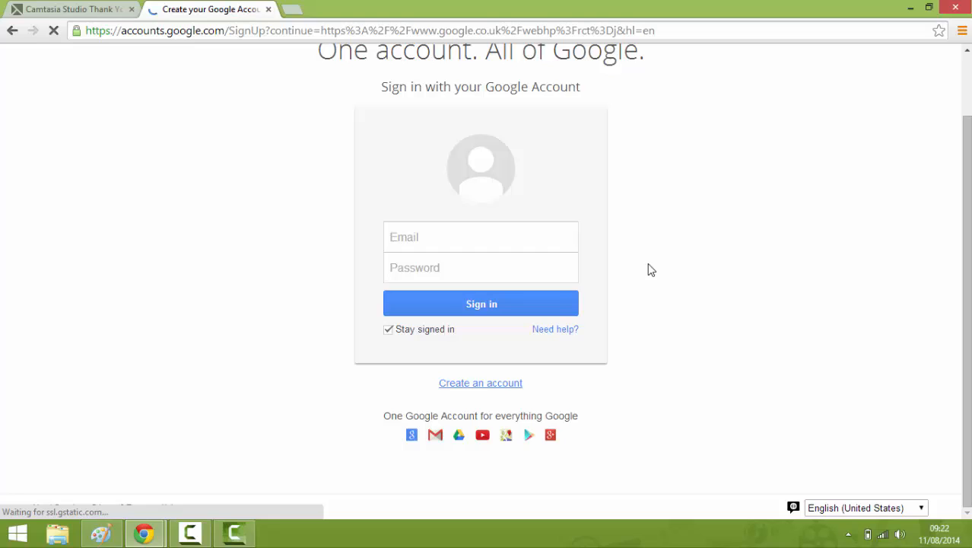
pyautogui.scroll(-2, 656, 267)
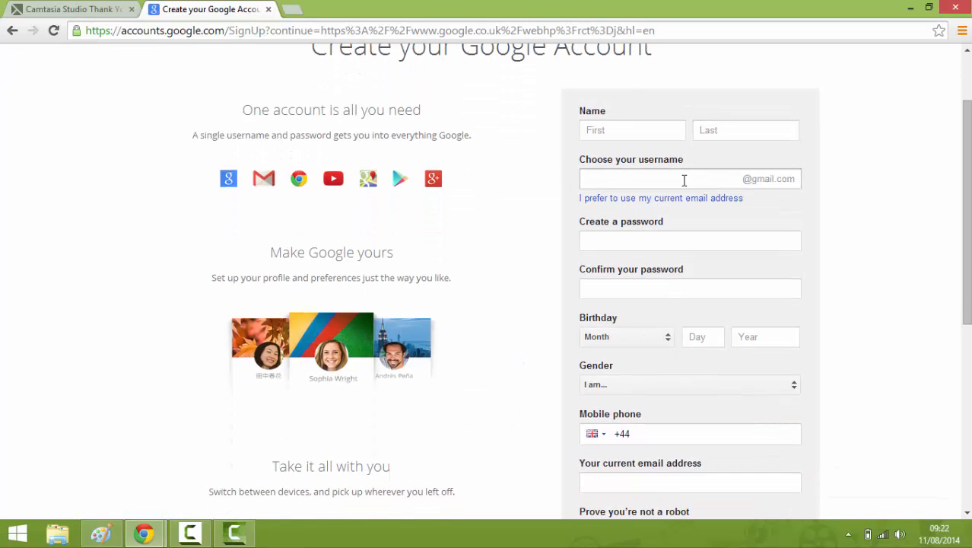
pyautogui.scroll(-1, 684, 180)
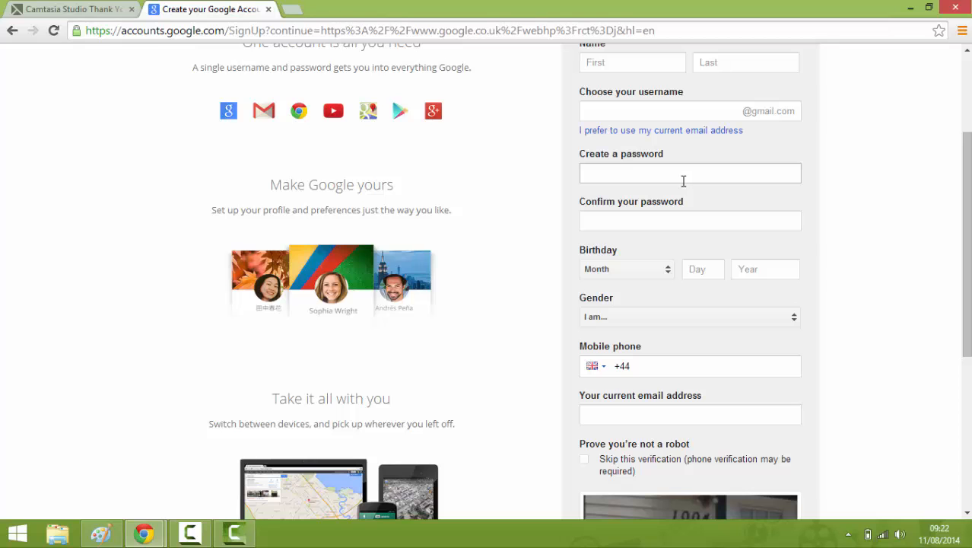
pyautogui.scroll(-2, 662, 270)
pyautogui.scroll(2, 661, 273)
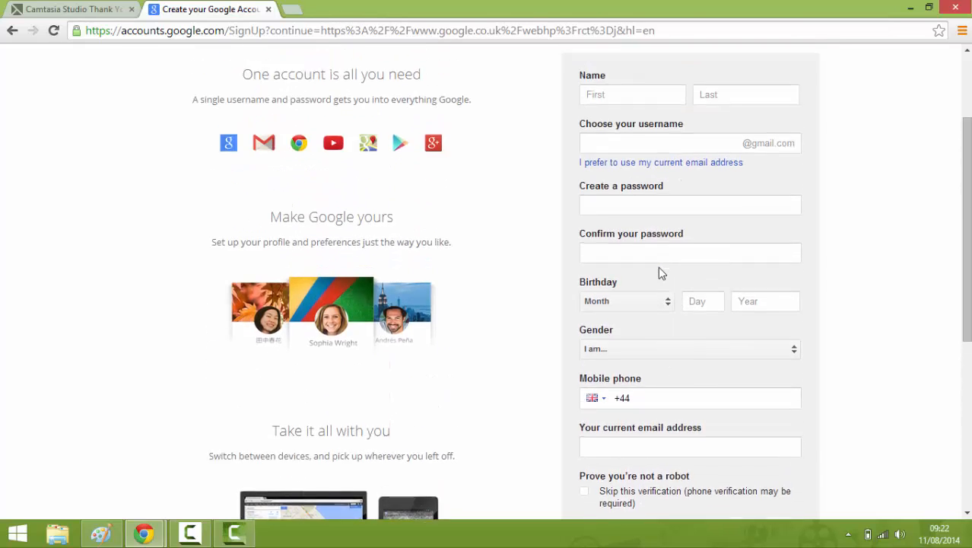
pyautogui.scroll(-5, 659, 268)
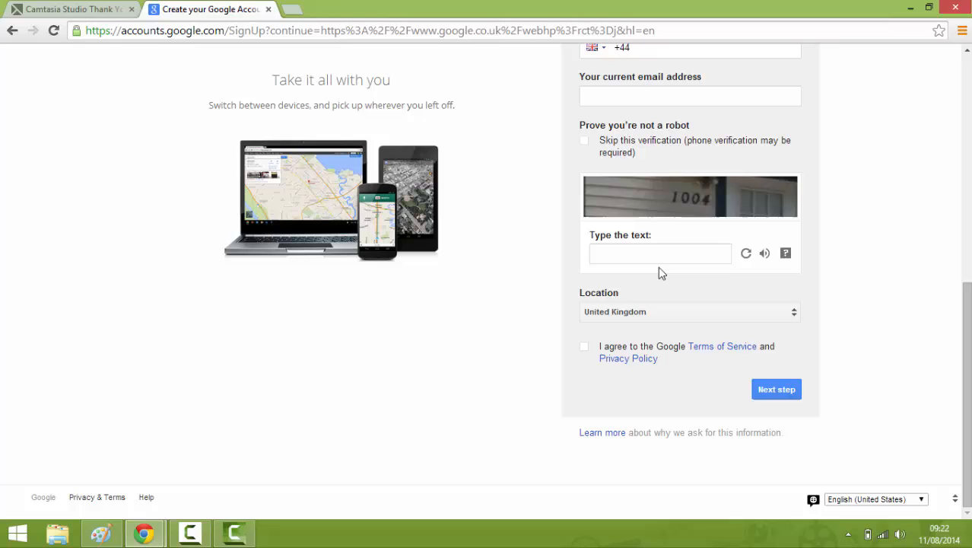
# Review the TechSmith thank-you tab, return to the Google signup tab, and minimize Chrome.
pyautogui.click(38, 9)
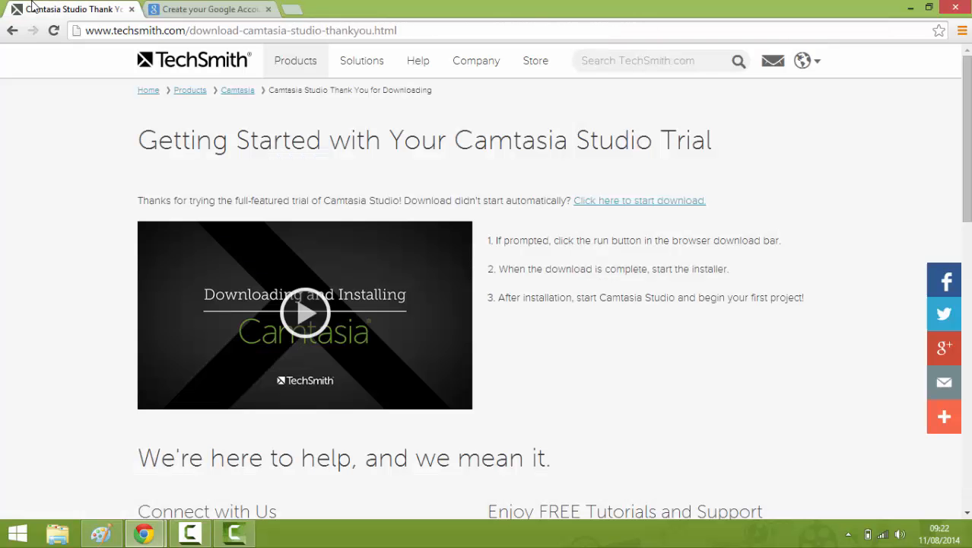
pyautogui.scroll(-10, 427, 207)
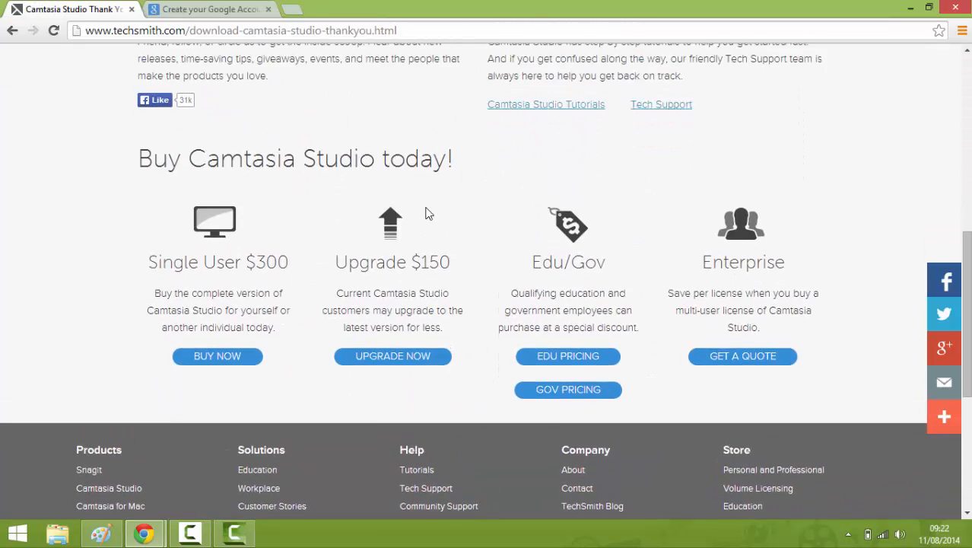
pyautogui.scroll(10, 427, 207)
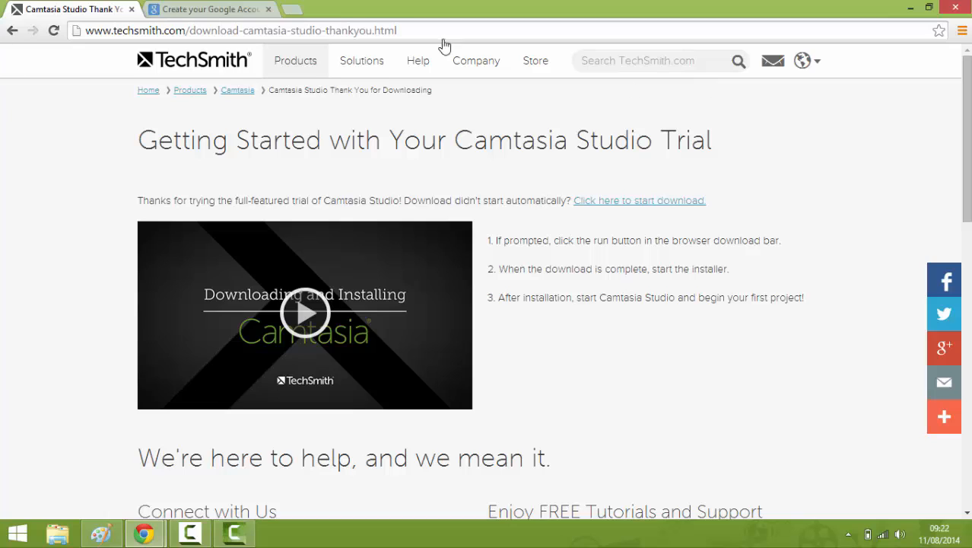
pyautogui.click(213, 8)
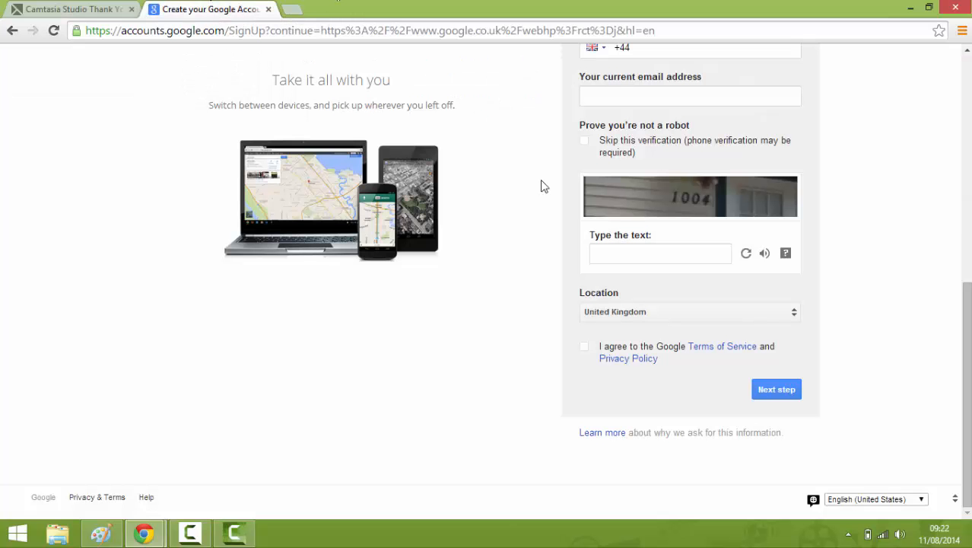
pyautogui.click(910, 7)
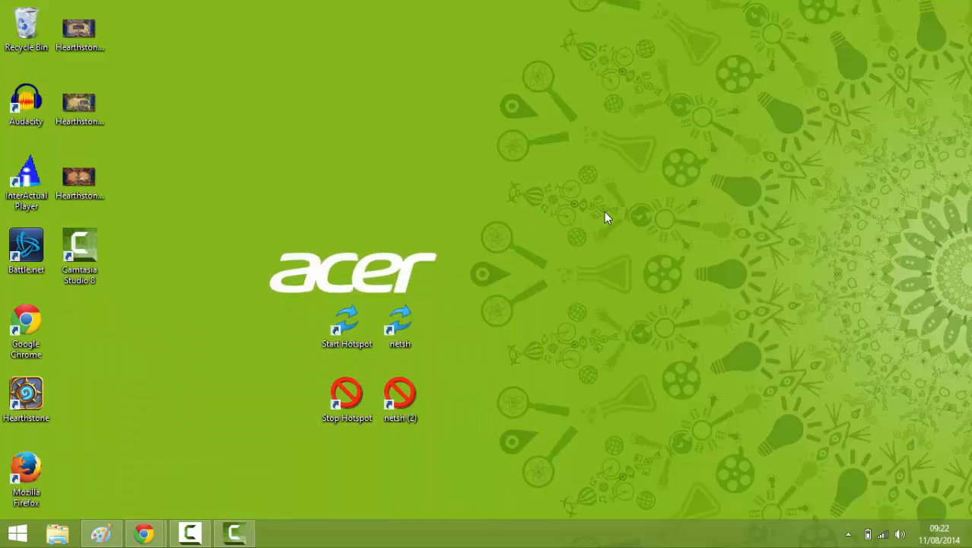